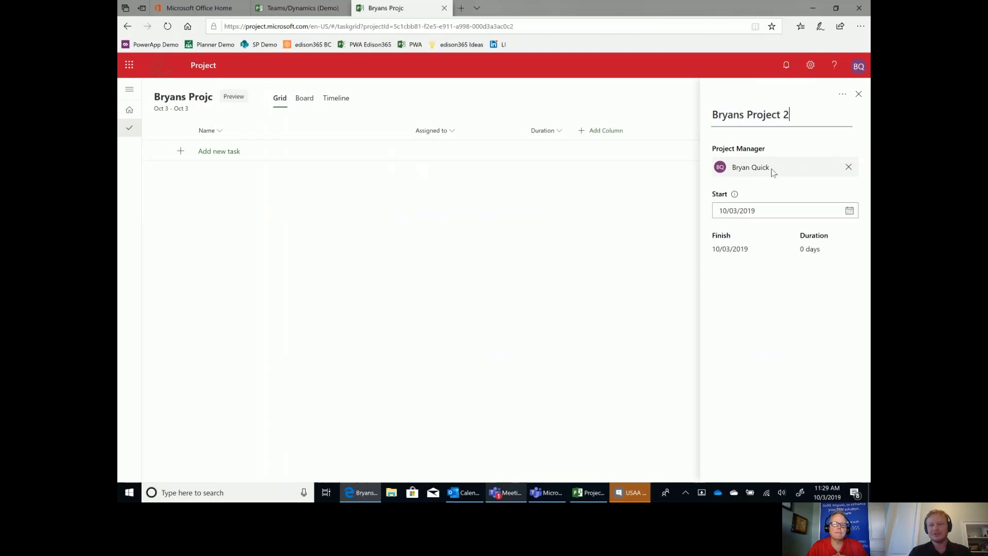
Step: Set the project's start date to 10/14/2019 and close the project details
left_click(850, 211)
left_click(671, 298)
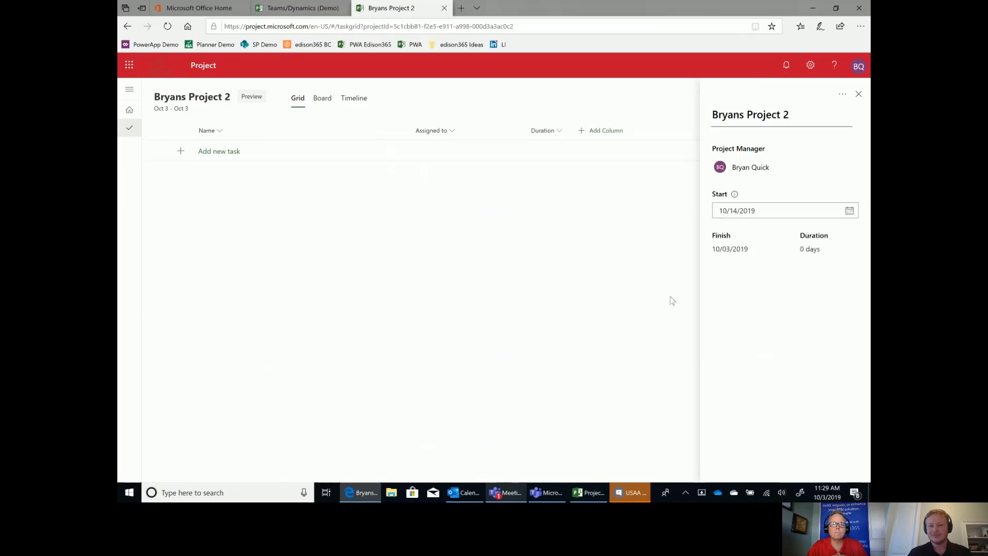
left_click(859, 95)
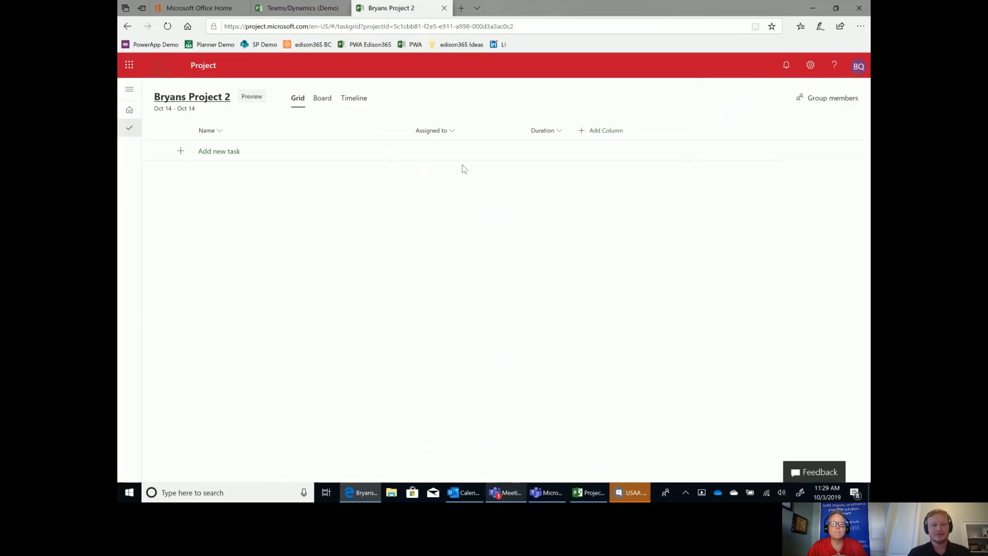
Step: Add four tasks to the project grid: Initiation, Planning, Execution and Closure
left_click(215, 155)
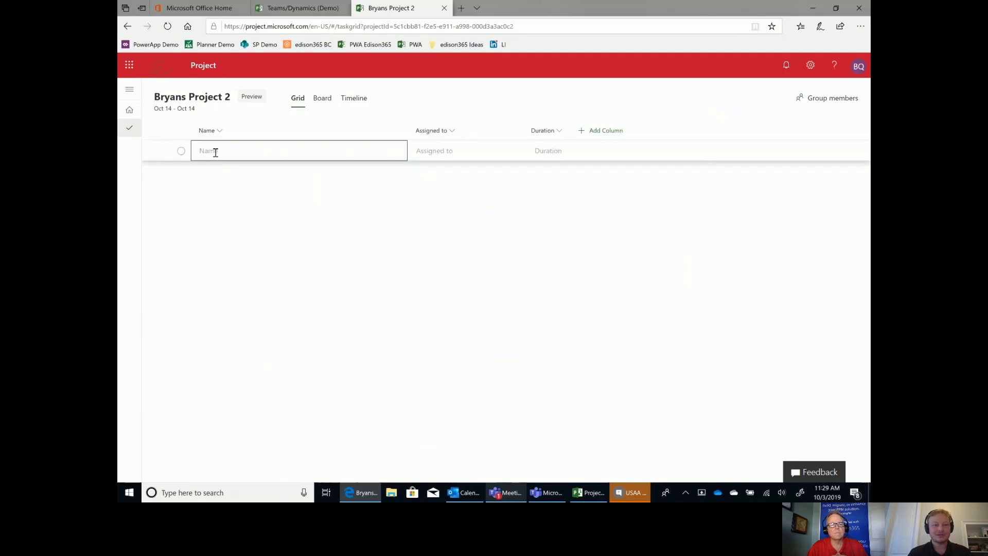
type("Initiatio")
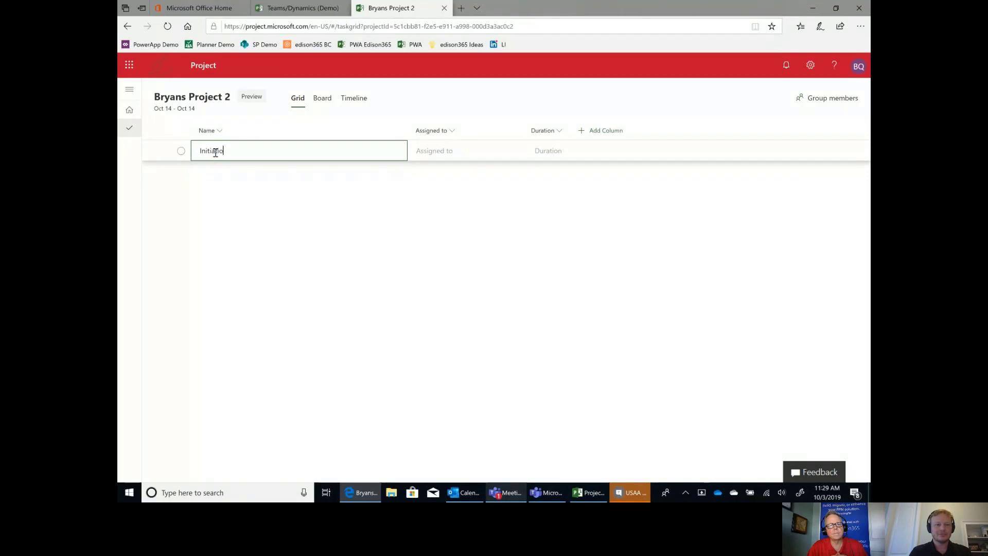
type("n")
key("Return")
type("Planning")
key("Return")
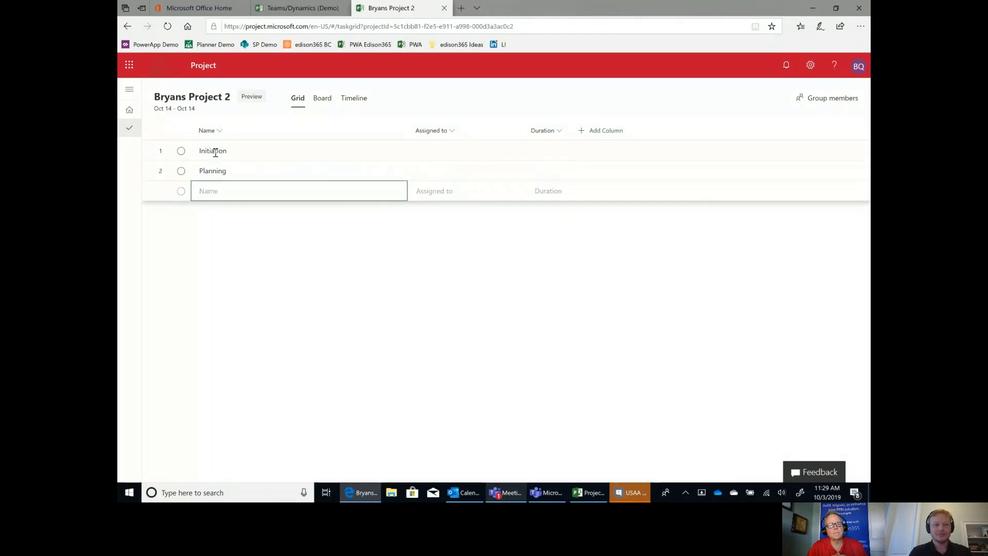
type("Execution")
key("Return")
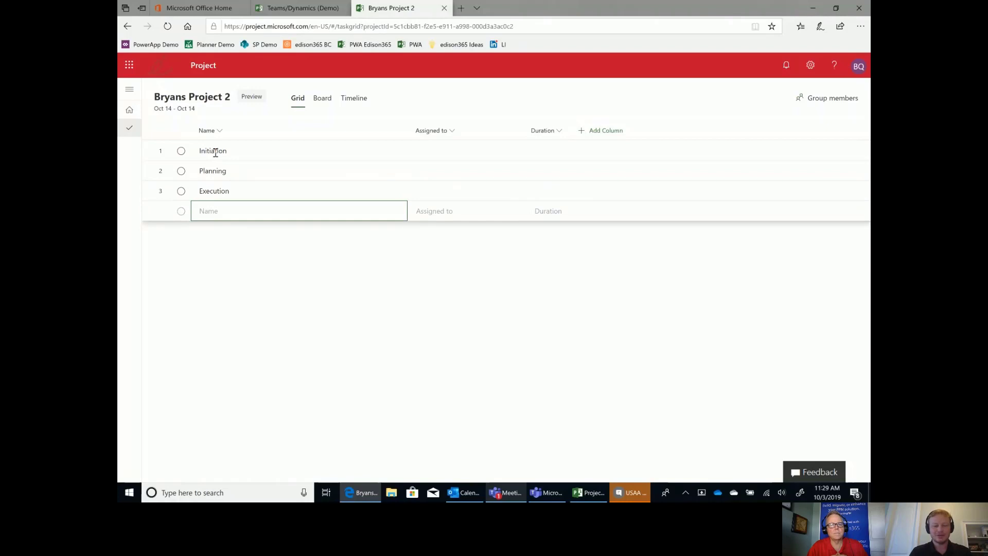
type("Closure")
key("Return")
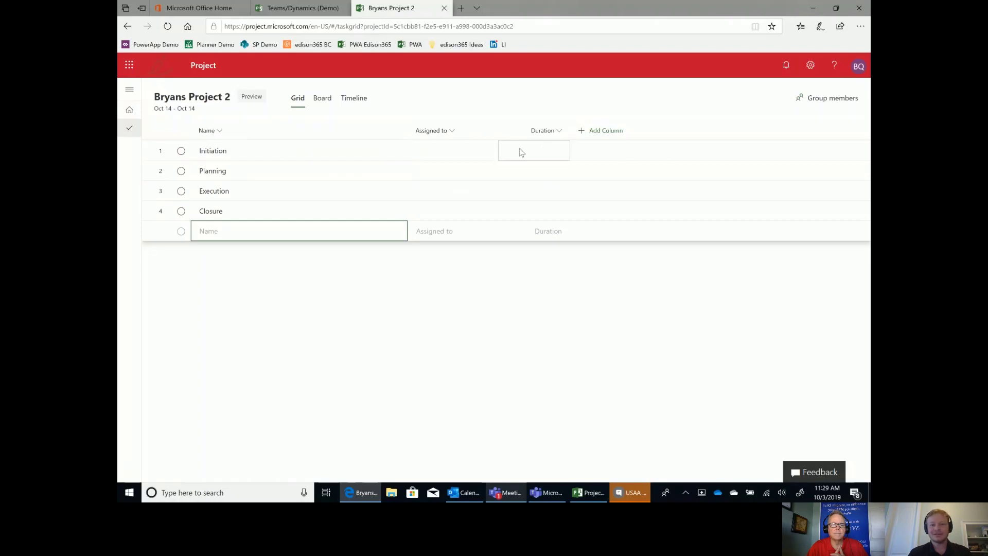
Step: Set the task durations to 1 day for Initiation, 2 days for Planning, 1 day for Execution and 4 days for Closure
left_click(555, 152)
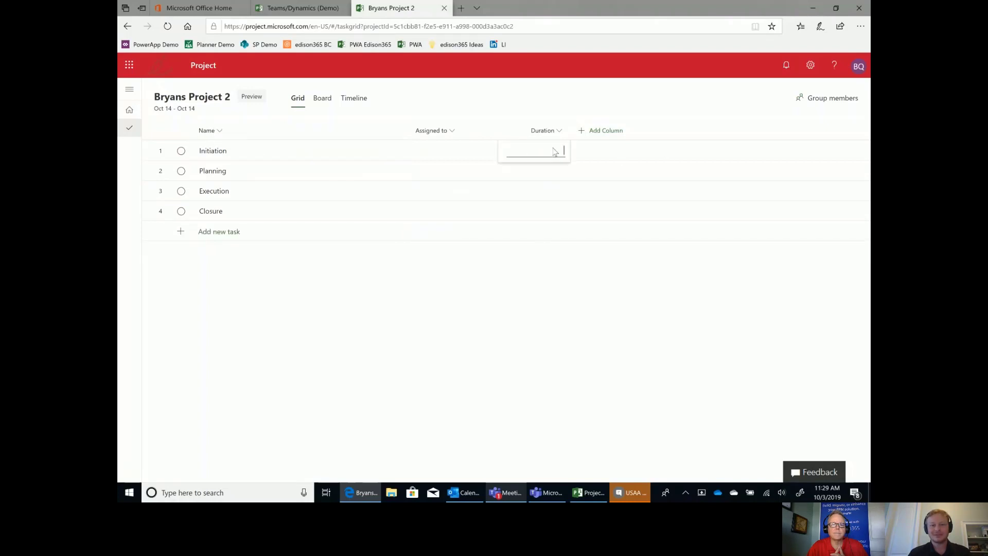
type("1 day")
key("Return")
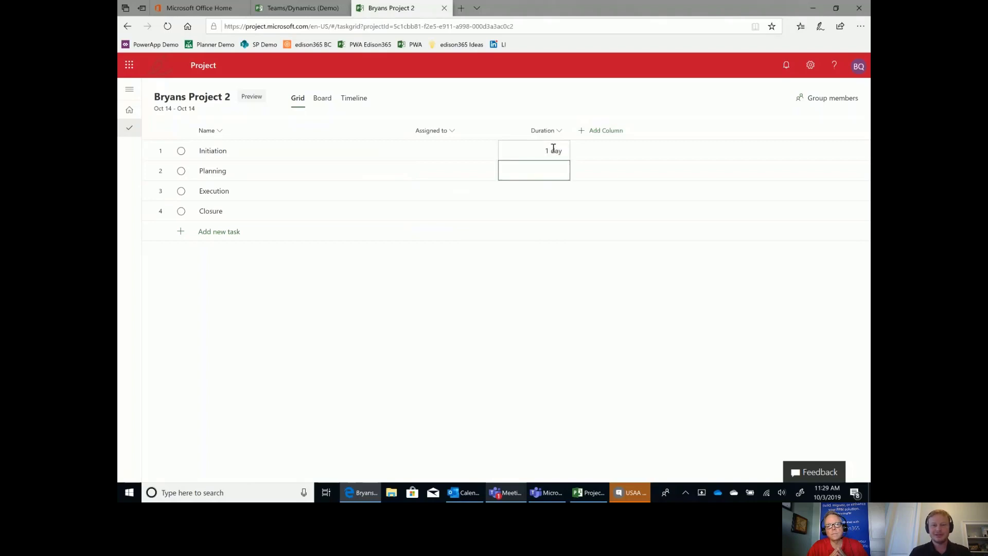
left_click(559, 171)
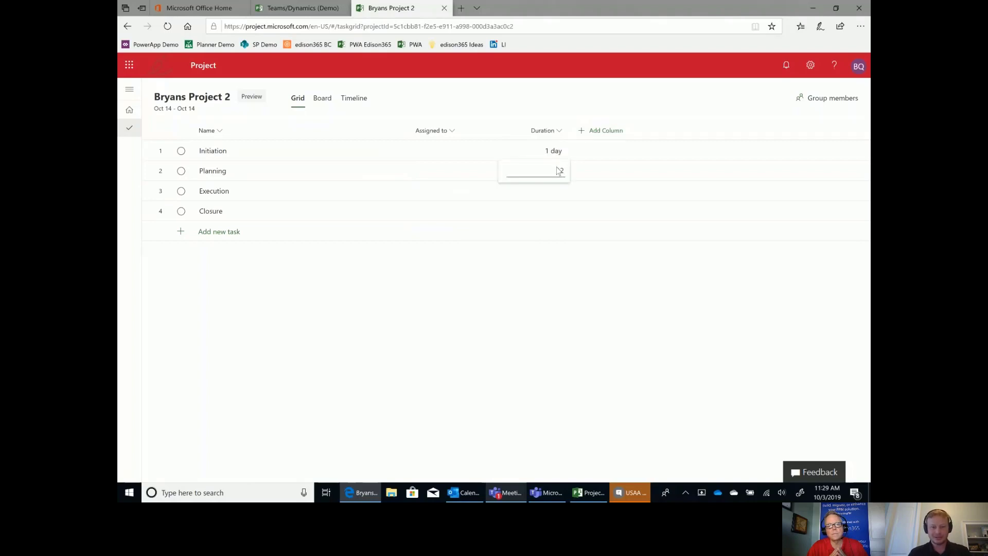
key("Return")
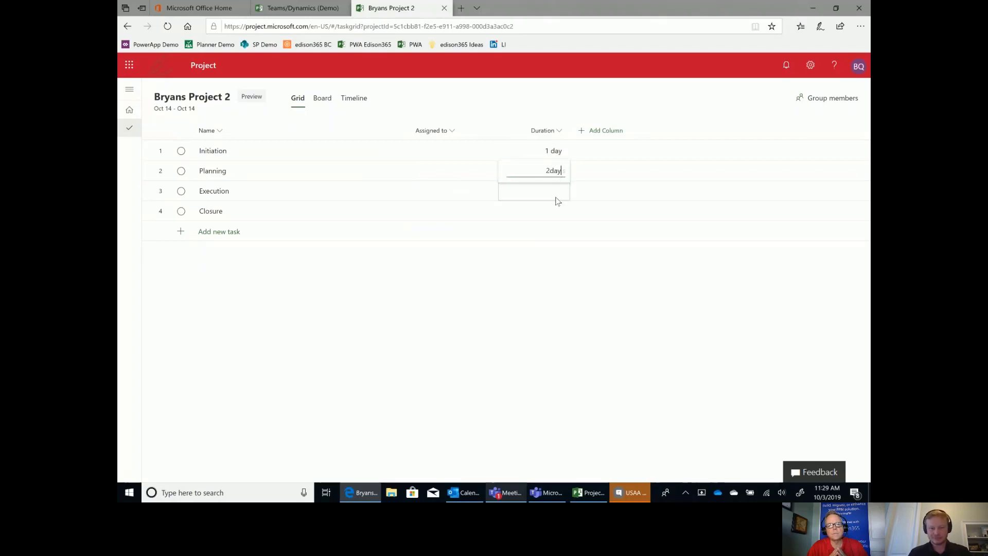
left_click(557, 200)
type("1day")
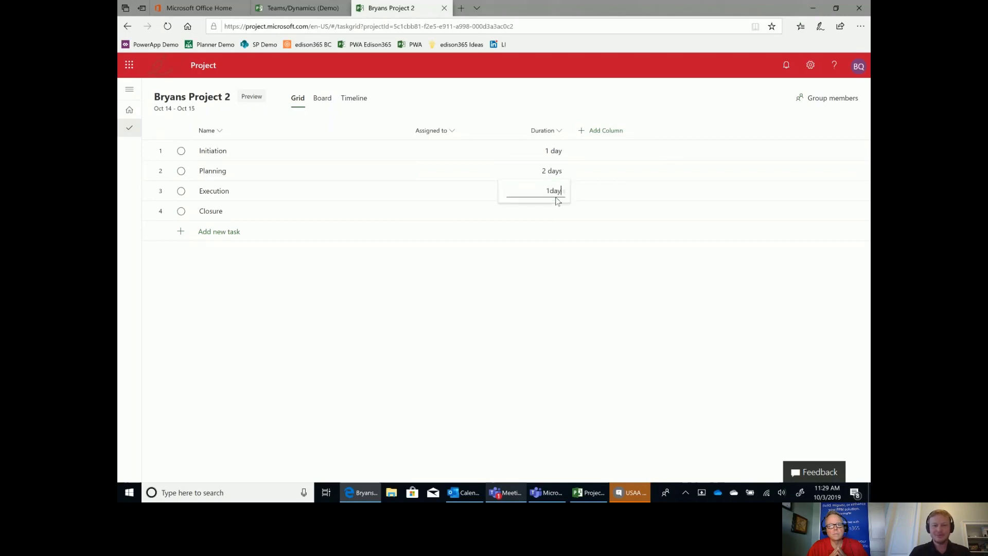
key("Return")
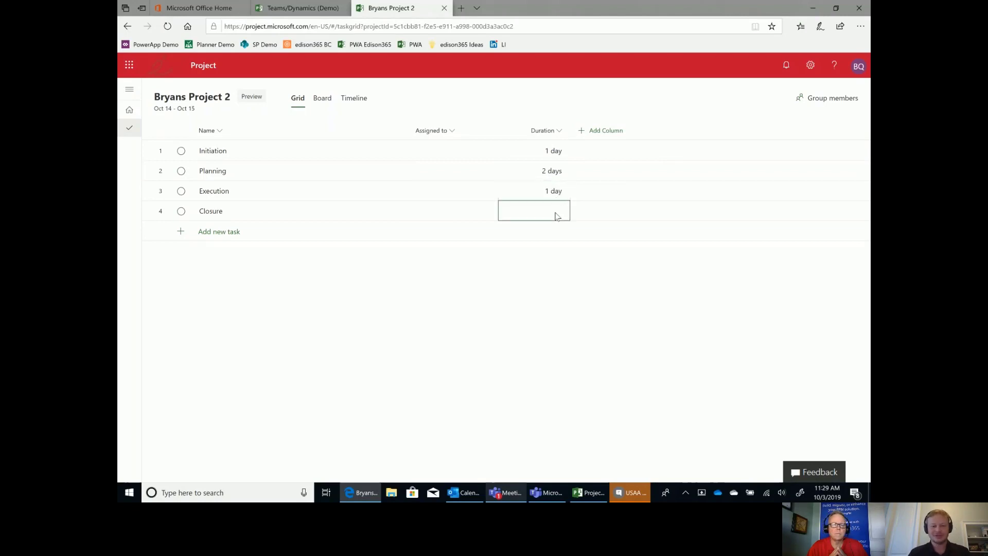
left_click(556, 212)
type("4day")
key("Return")
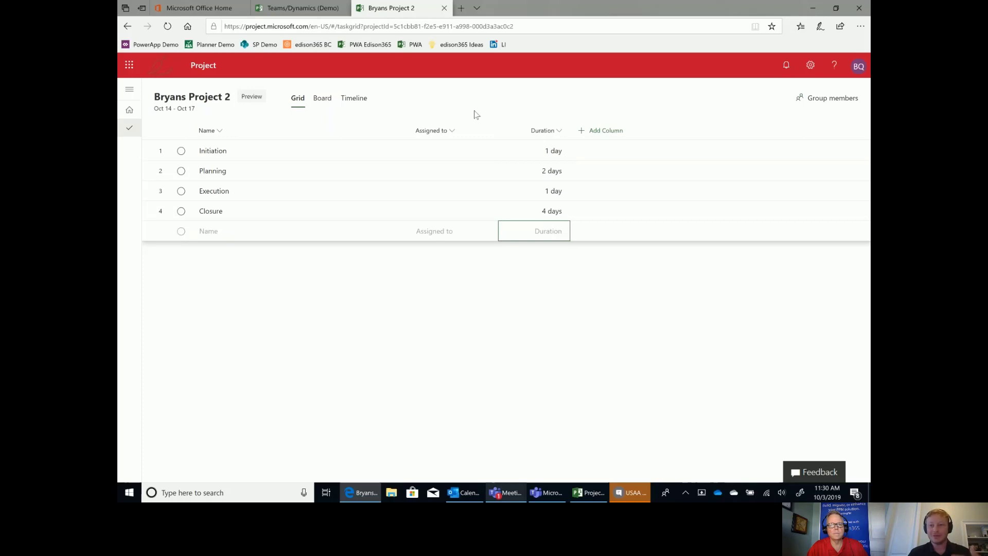
Step: Examine the options for creating a project group, including its name, description, privacy and member entry, without creating one
left_click(843, 101)
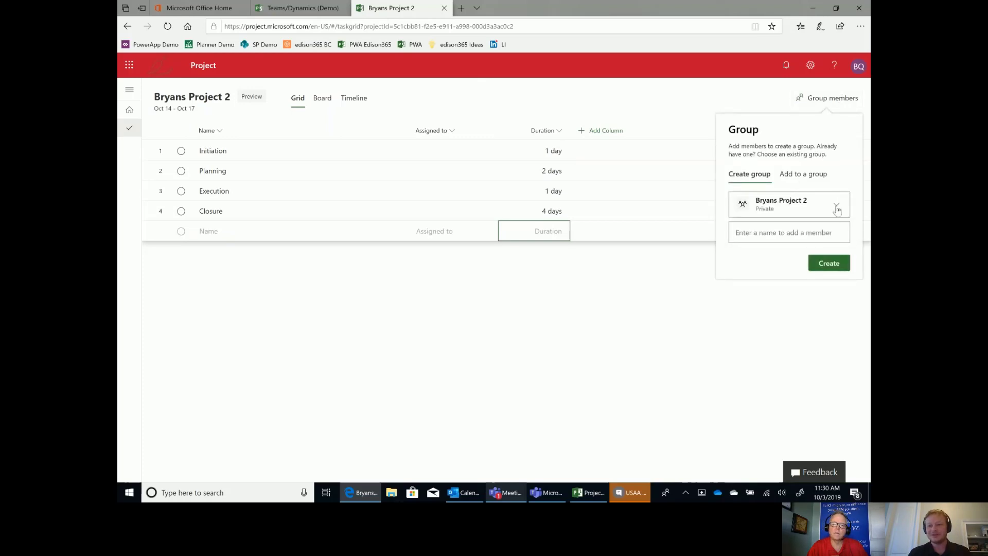
left_click(812, 235)
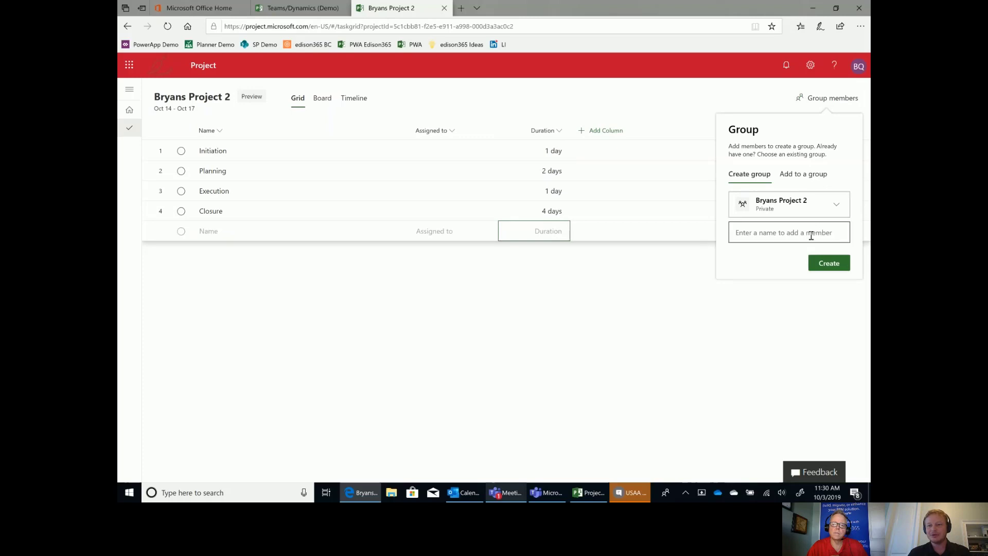
left_click(839, 205)
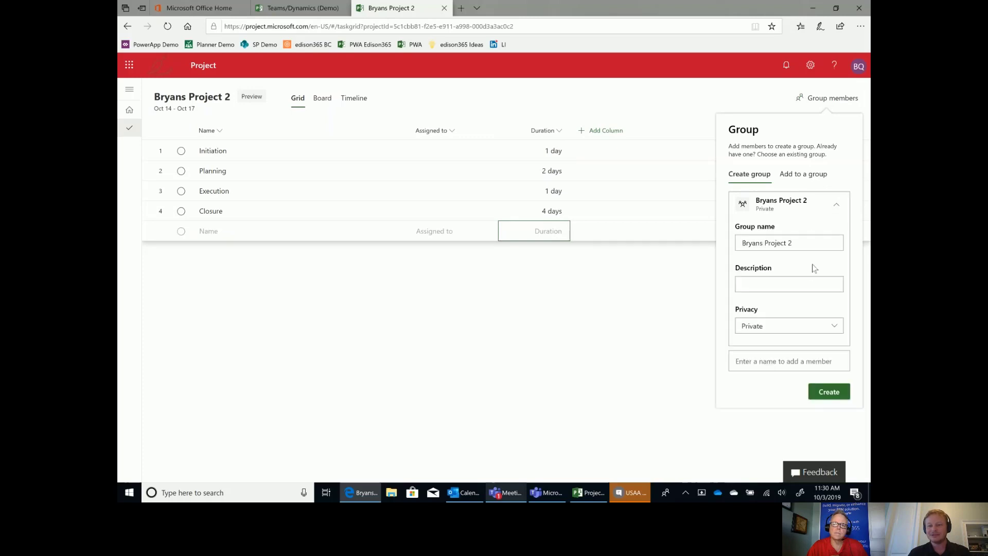
left_click(838, 206)
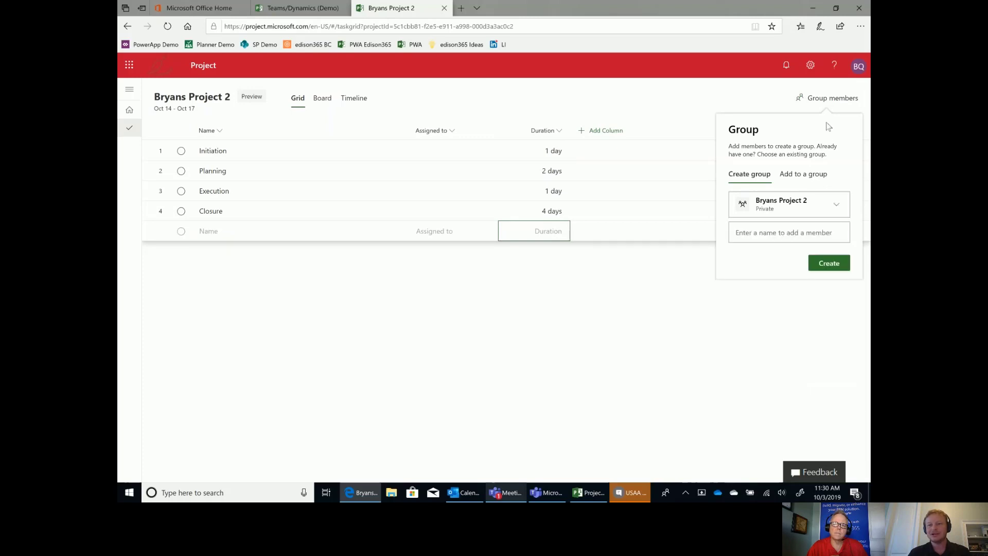
left_click(434, 109)
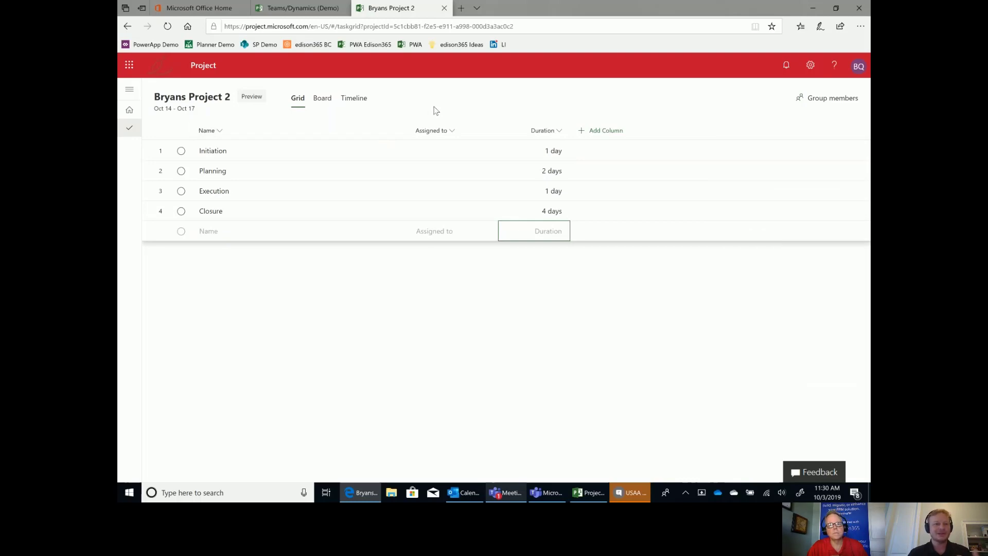
Step: Show the project tasks as a board and group the cards by Progress
left_click(323, 99)
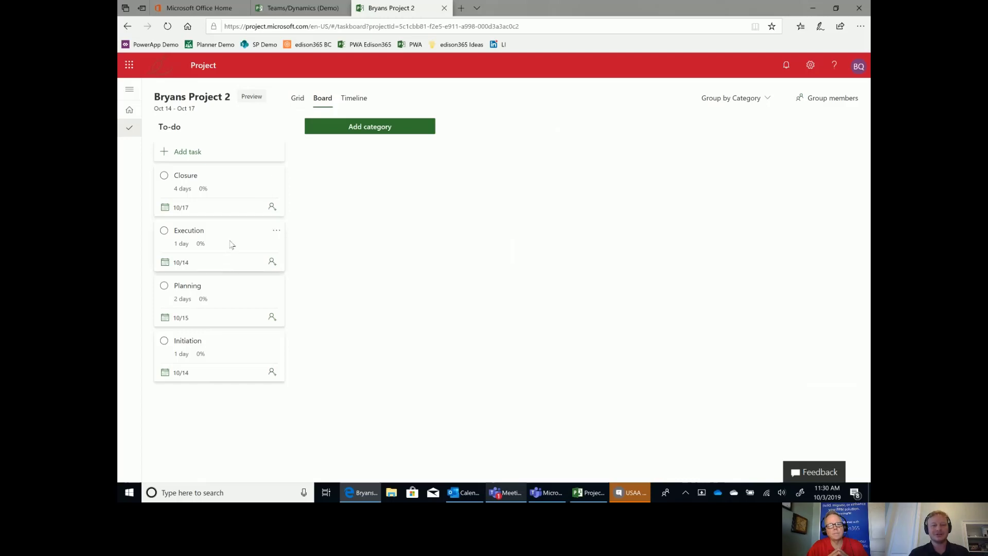
left_click_drag(230, 245, 375, 186)
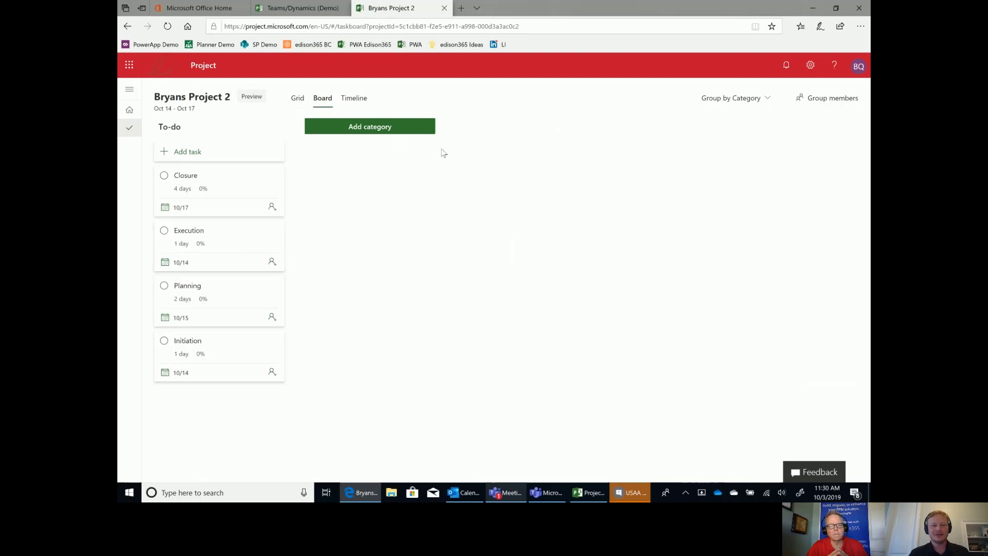
left_click(765, 101)
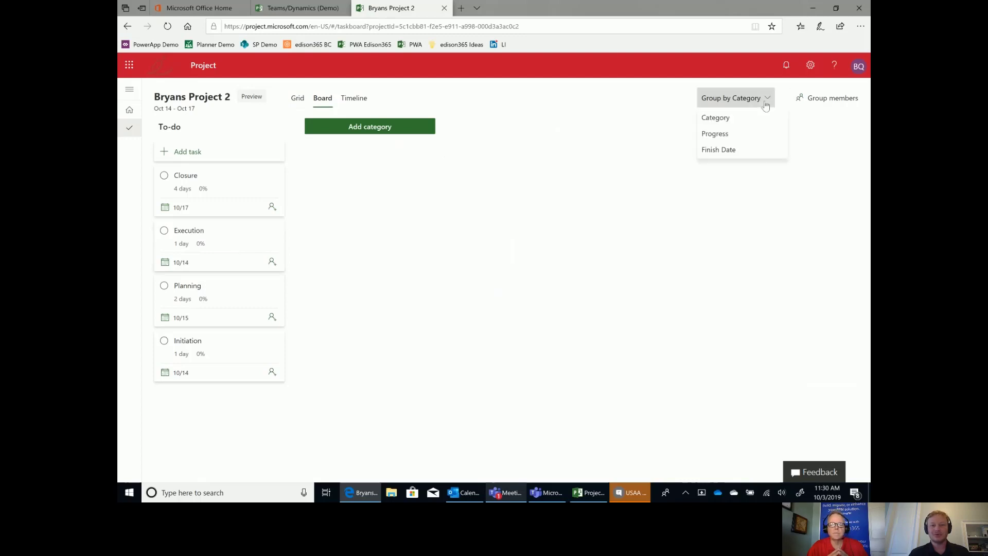
left_click(727, 135)
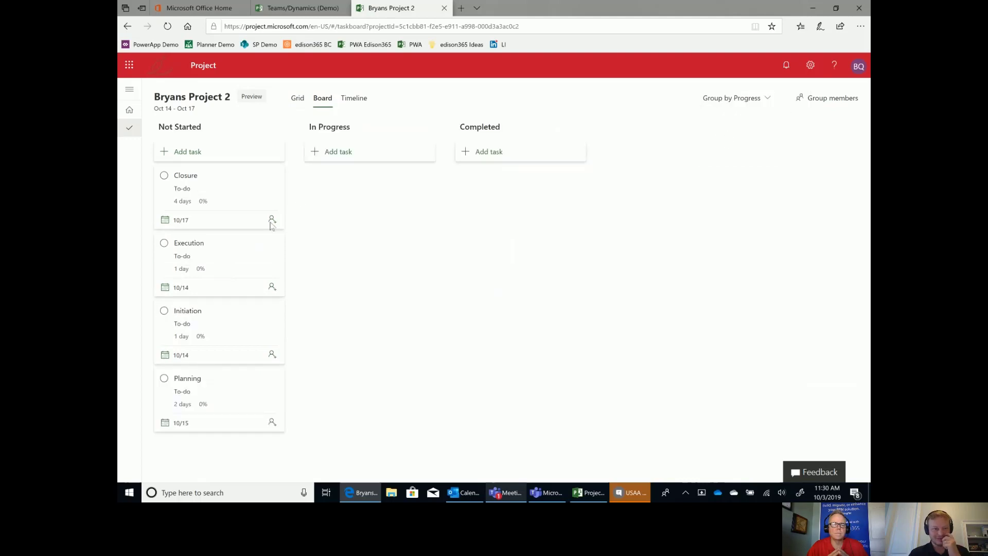
Step: Move the Execution card to In Progress and the Initiation card to Completed, and check the tasks in the grid view
left_click_drag(245, 257, 360, 214)
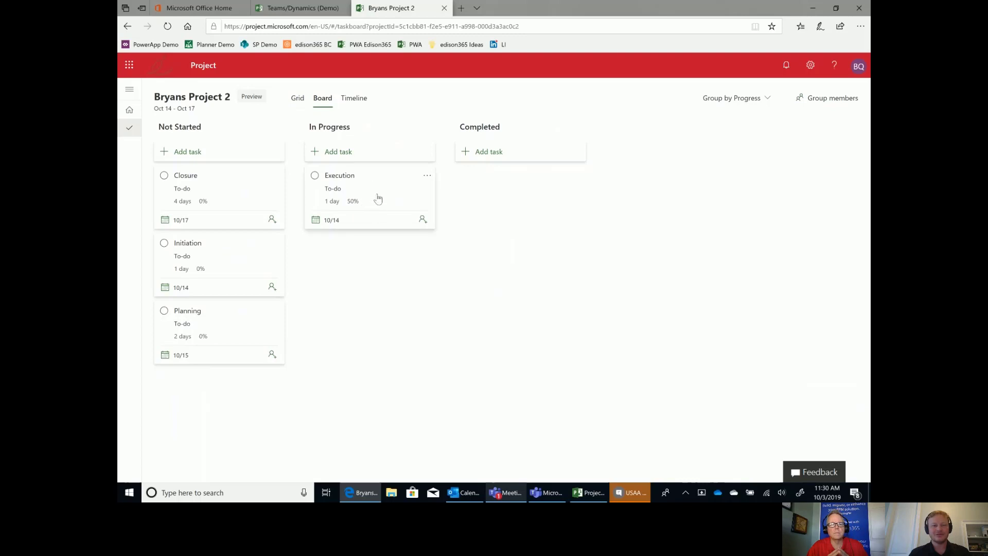
left_click_drag(211, 271, 496, 198)
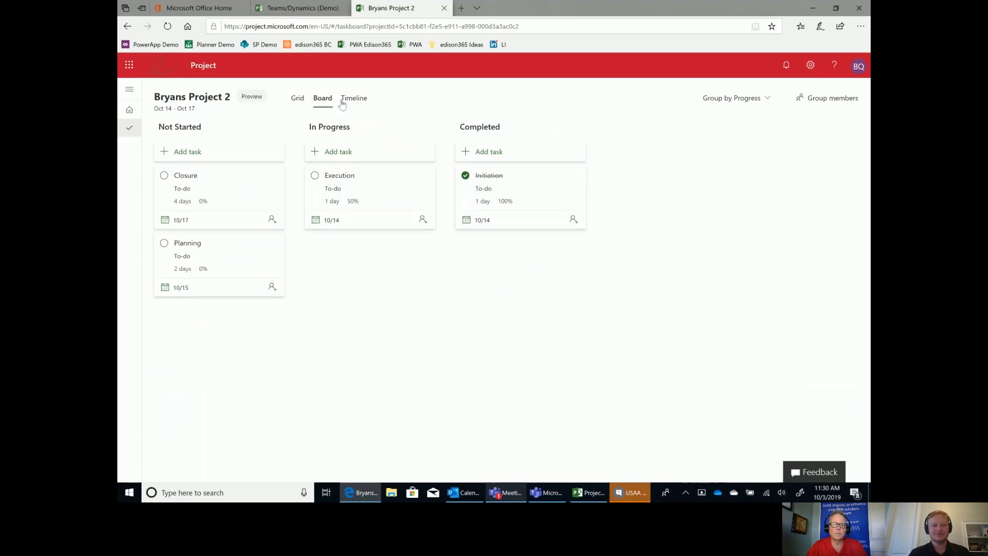
left_click(299, 99)
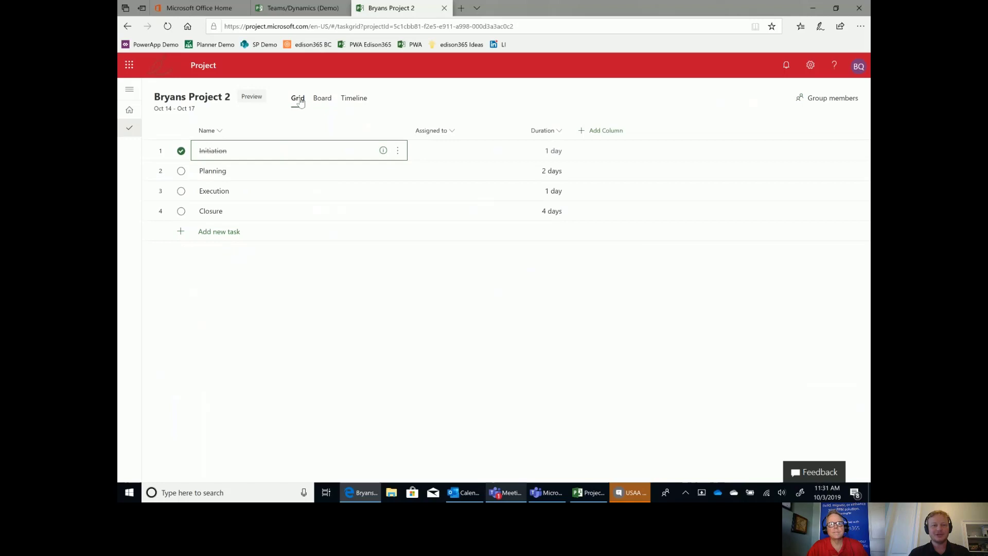
Step: In the timeline view, link the tasks in sequence from Initiation to Planning, Planning to Execution, and Execution to Closure
left_click(354, 98)
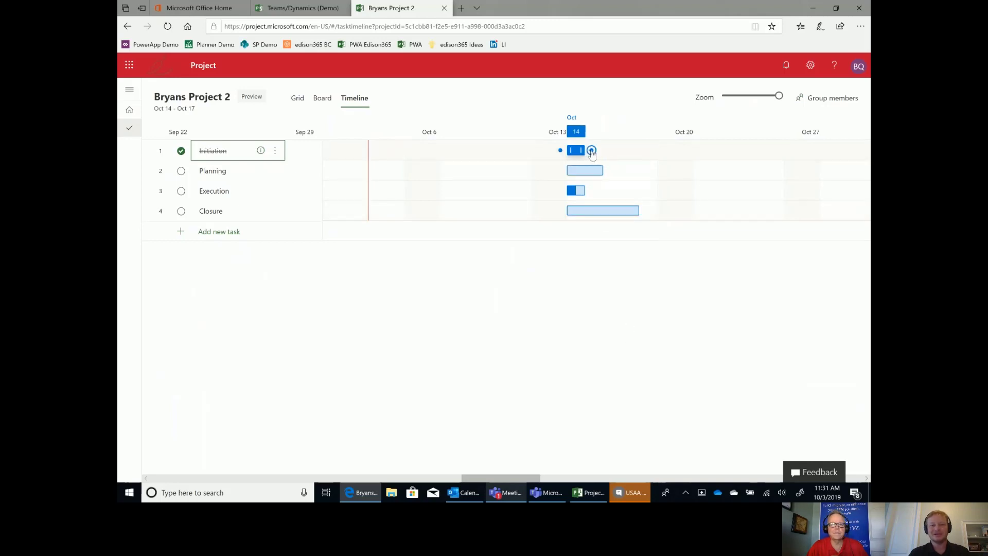
left_click_drag(591, 150, 575, 177)
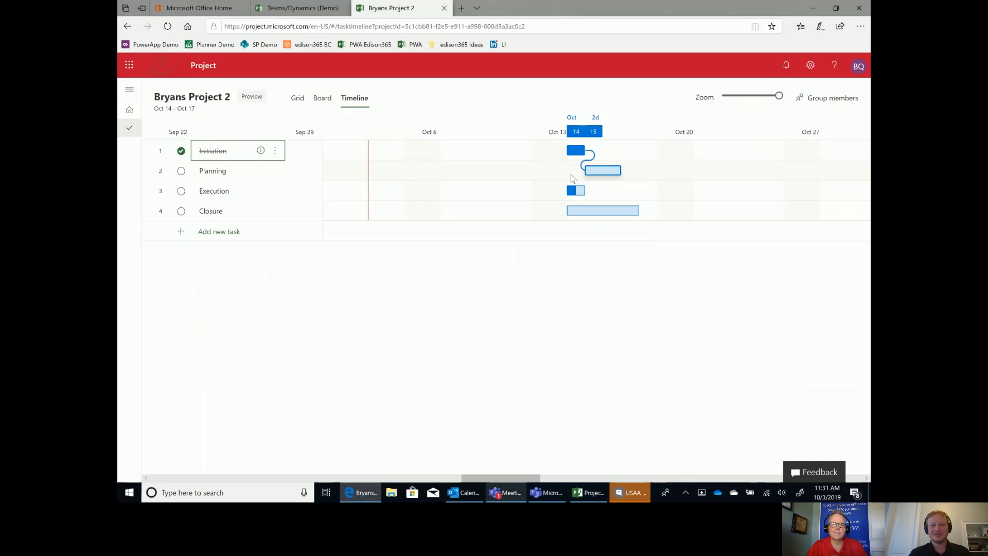
left_click_drag(627, 170, 575, 190)
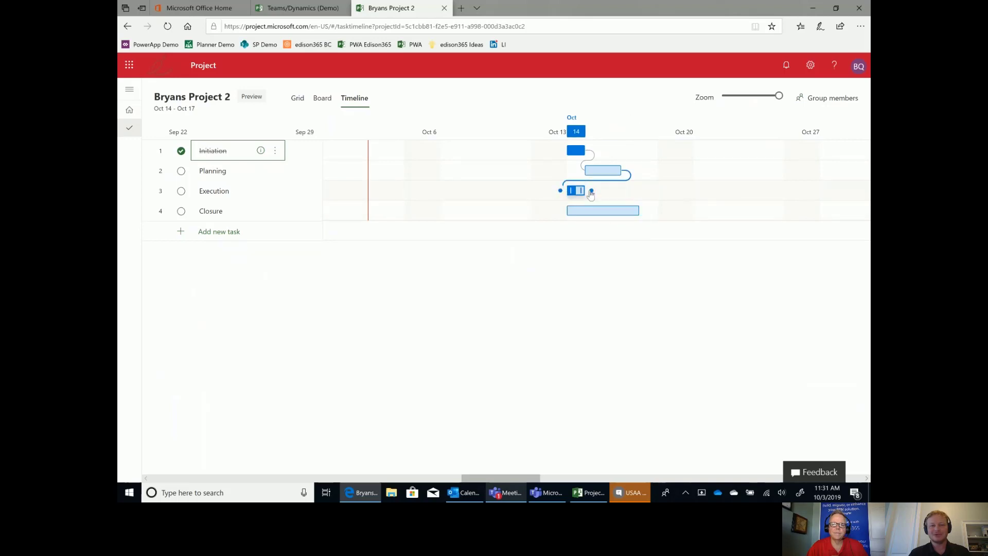
left_click_drag(591, 190, 576, 210)
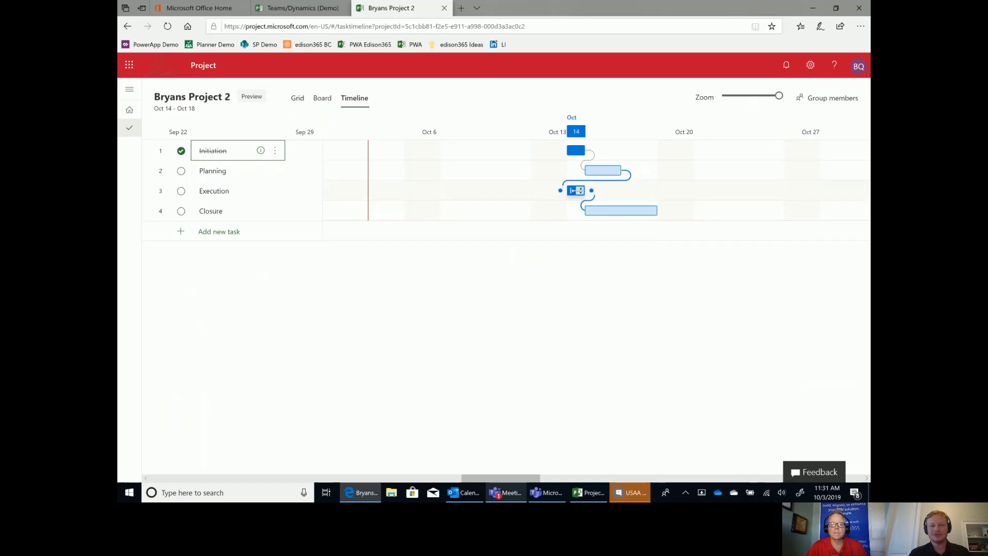
Step: Reschedule the Execution bar to start on October 21 with a duration of 8 days, and link Planning to it again
left_click_drag(580, 190, 686, 191)
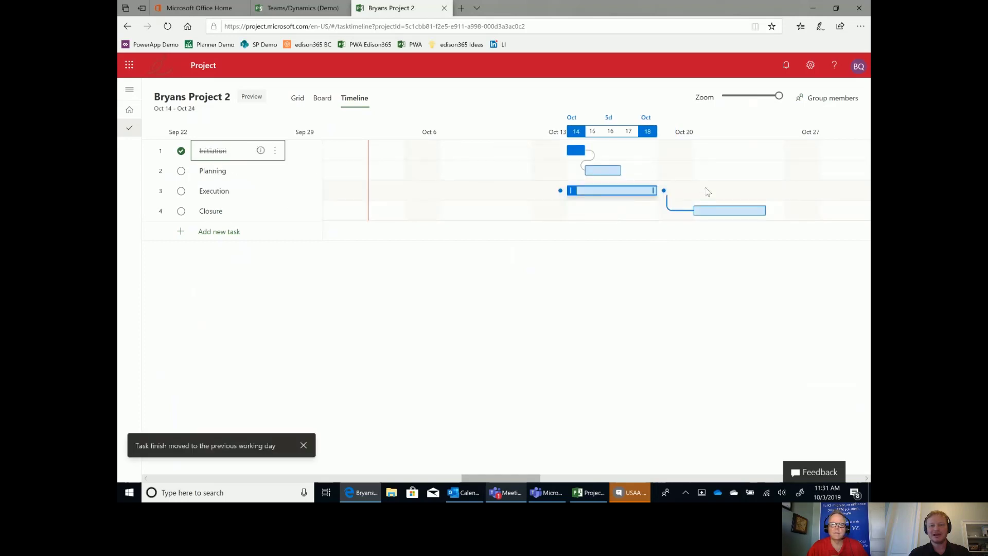
left_click_drag(616, 193, 707, 194)
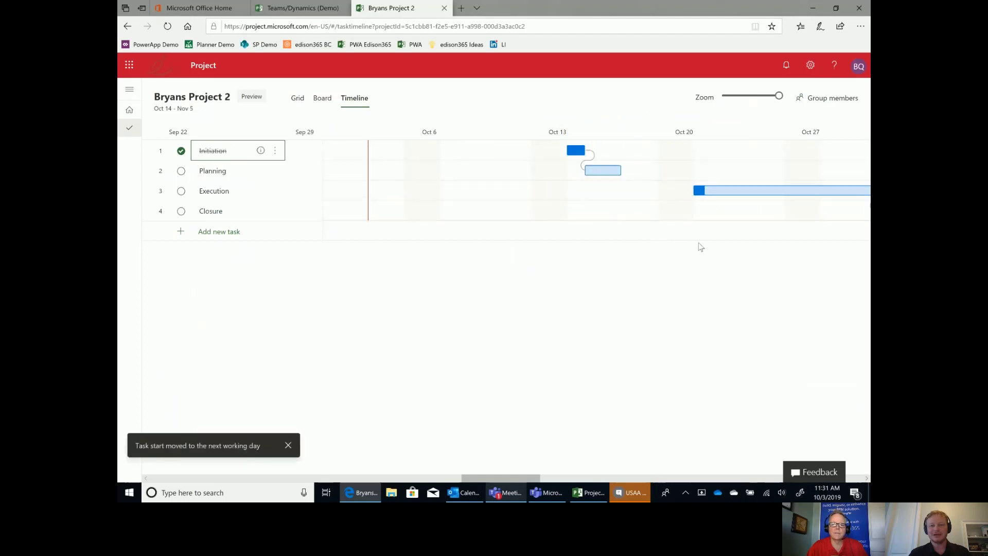
left_click_drag(628, 170, 687, 190)
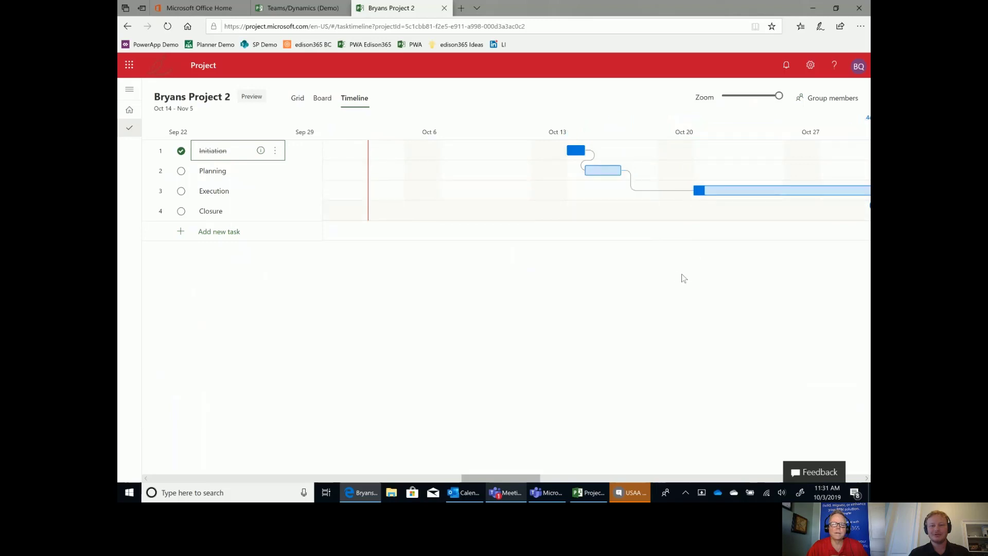
Step: In the grid view, add columns for Dependents (after), Depends on (before) and % complete
left_click(297, 101)
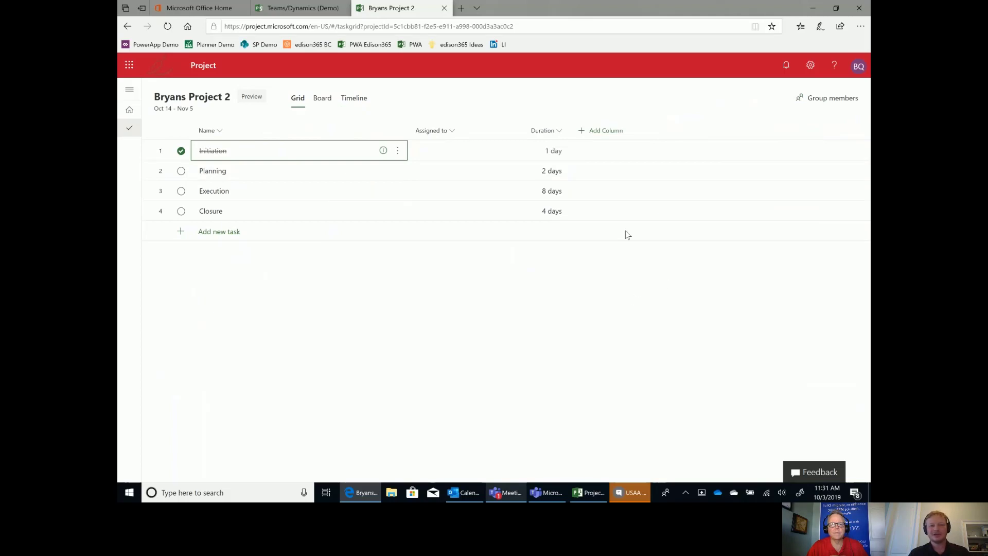
left_click(617, 132)
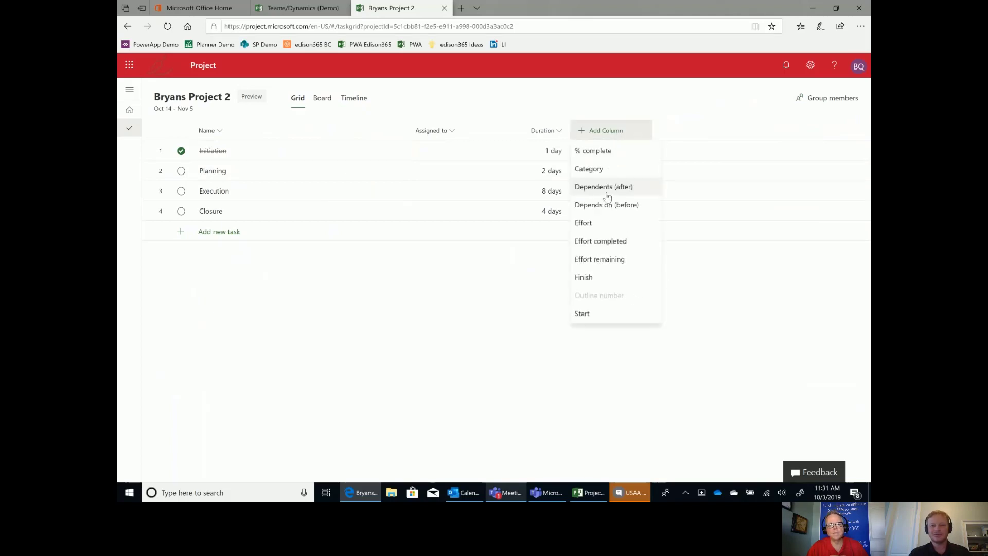
left_click(604, 187)
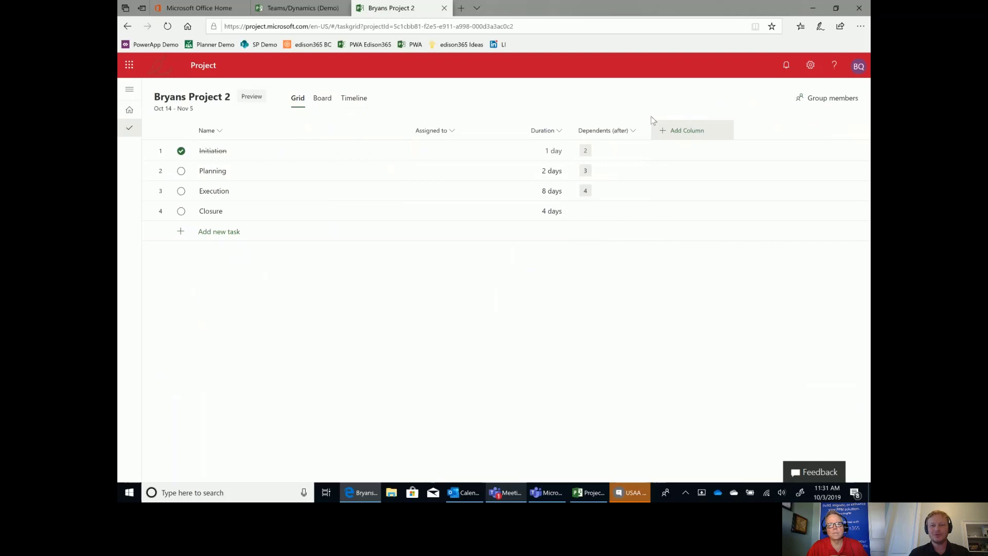
left_click(687, 130)
left_click(686, 187)
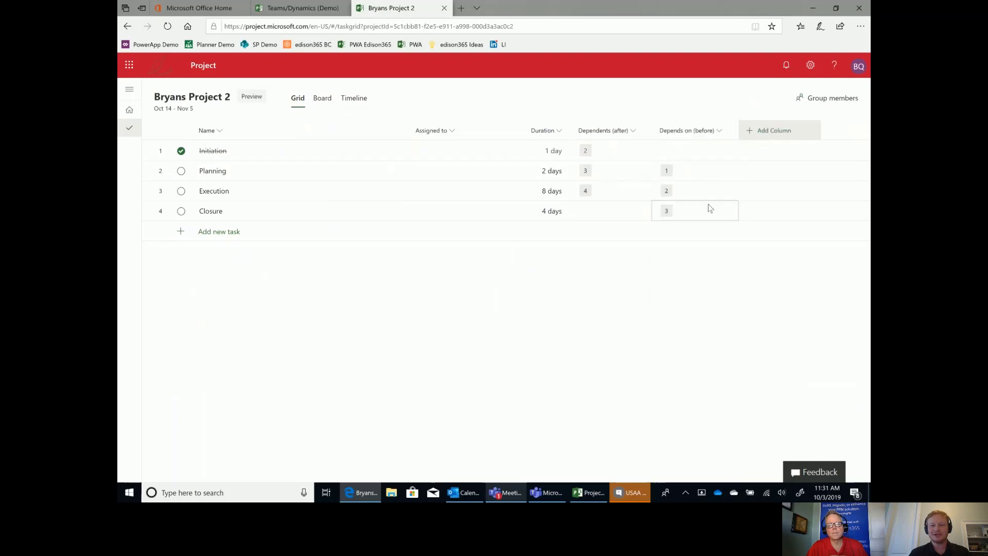
left_click(786, 134)
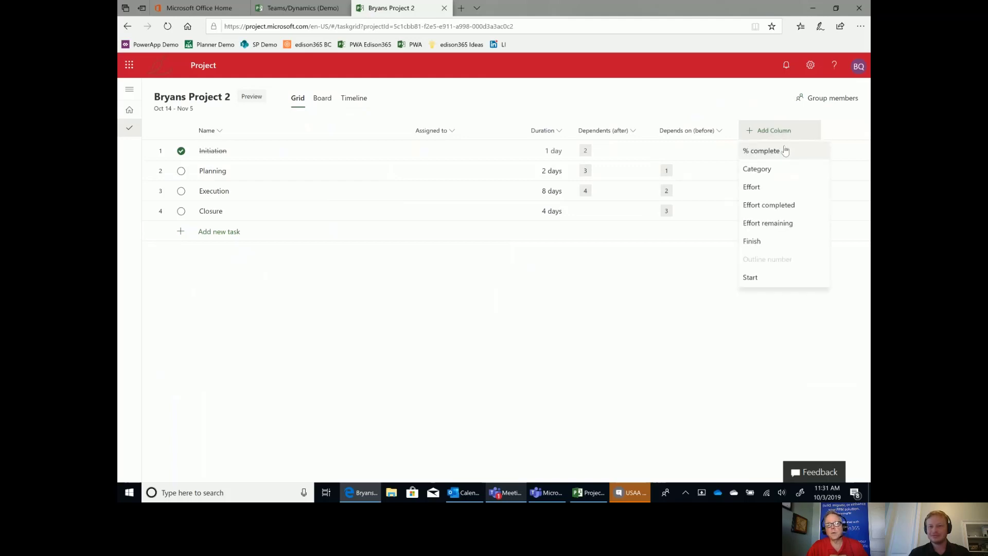
left_click(784, 150)
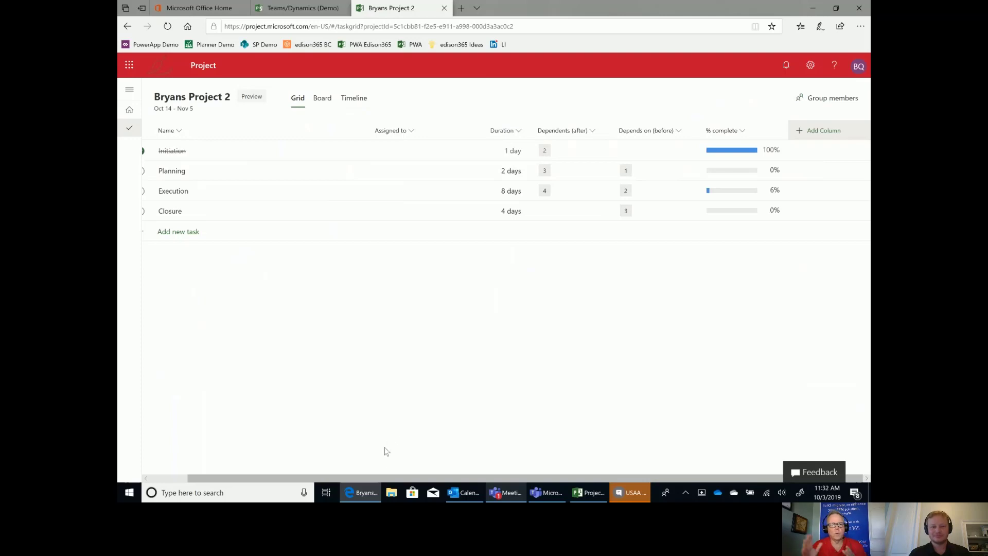
Step: Assign the Initiation task to the only listed team resource in the grid
left_click_drag(379, 479, 333, 477)
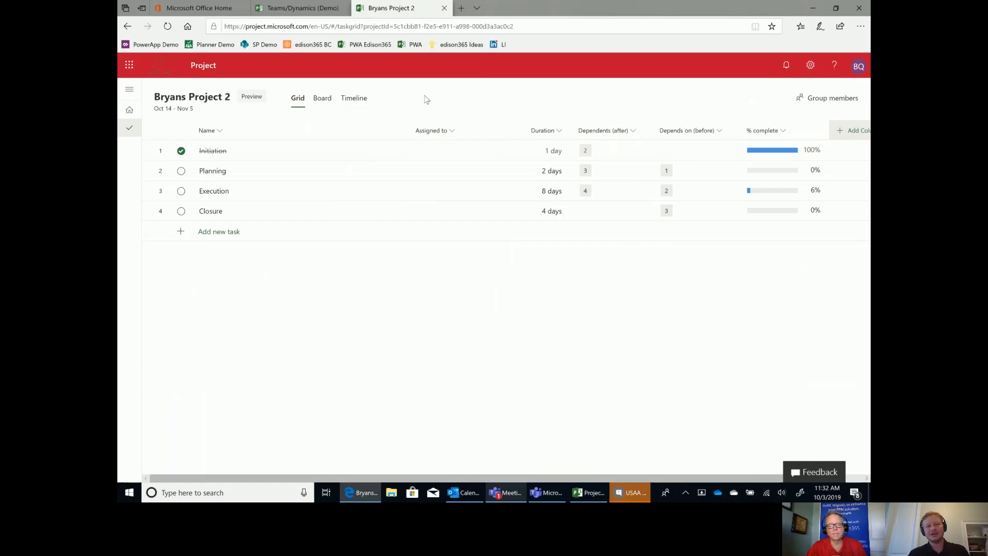
left_click(489, 151)
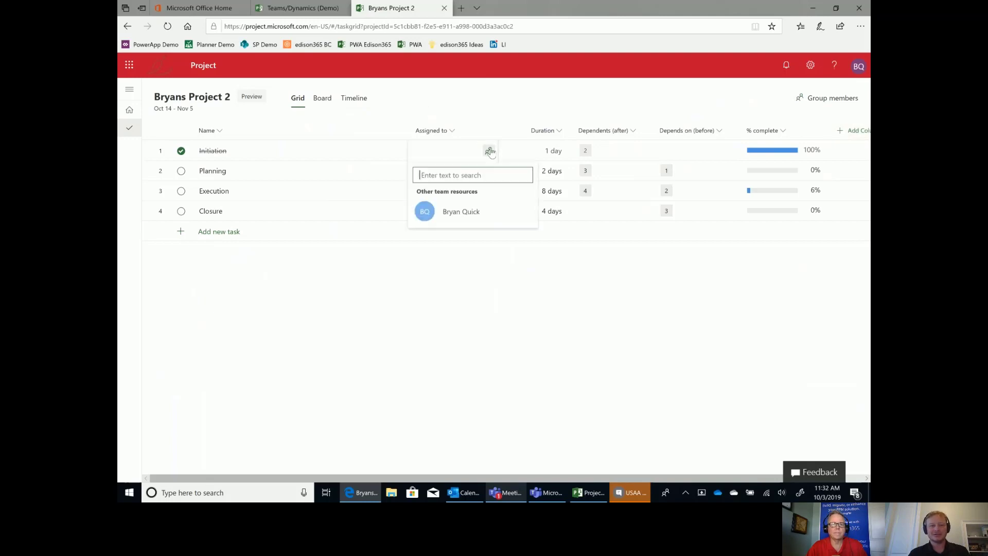
left_click(471, 212)
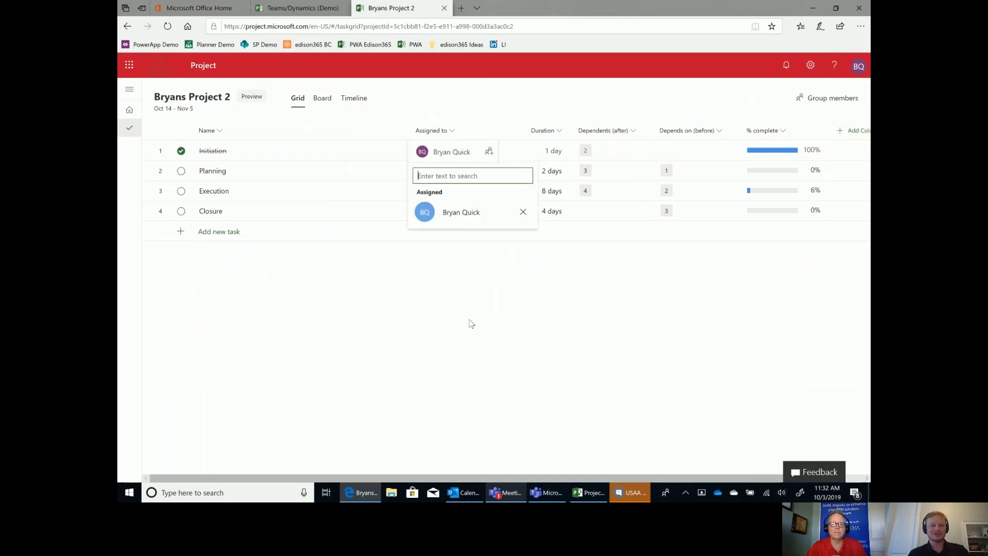
left_click(471, 324)
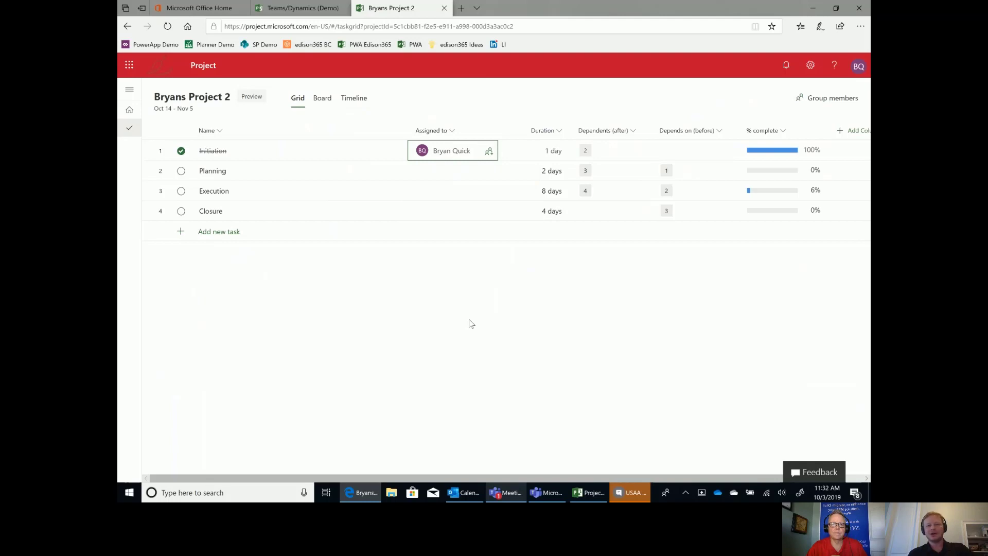